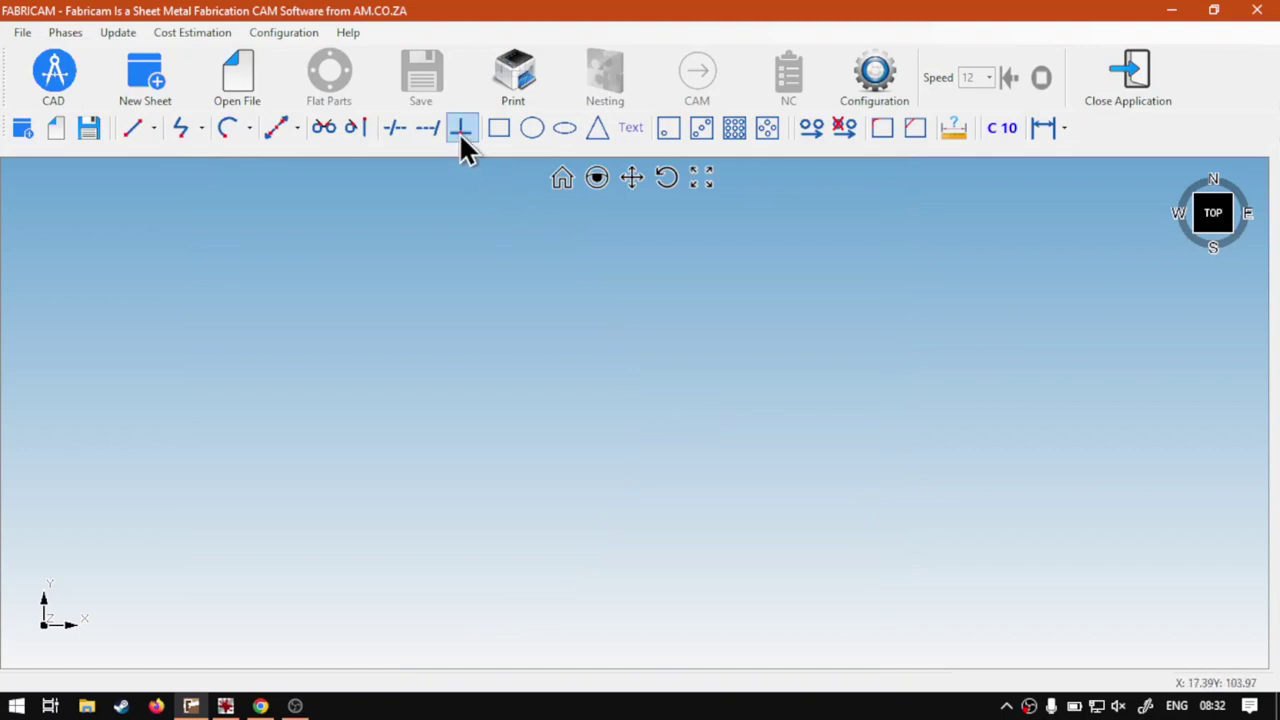
- Draw a horizontal 100 mm bottom line by coordinates, with end point X2=100
{"action": "key", "text": "super+plus"}
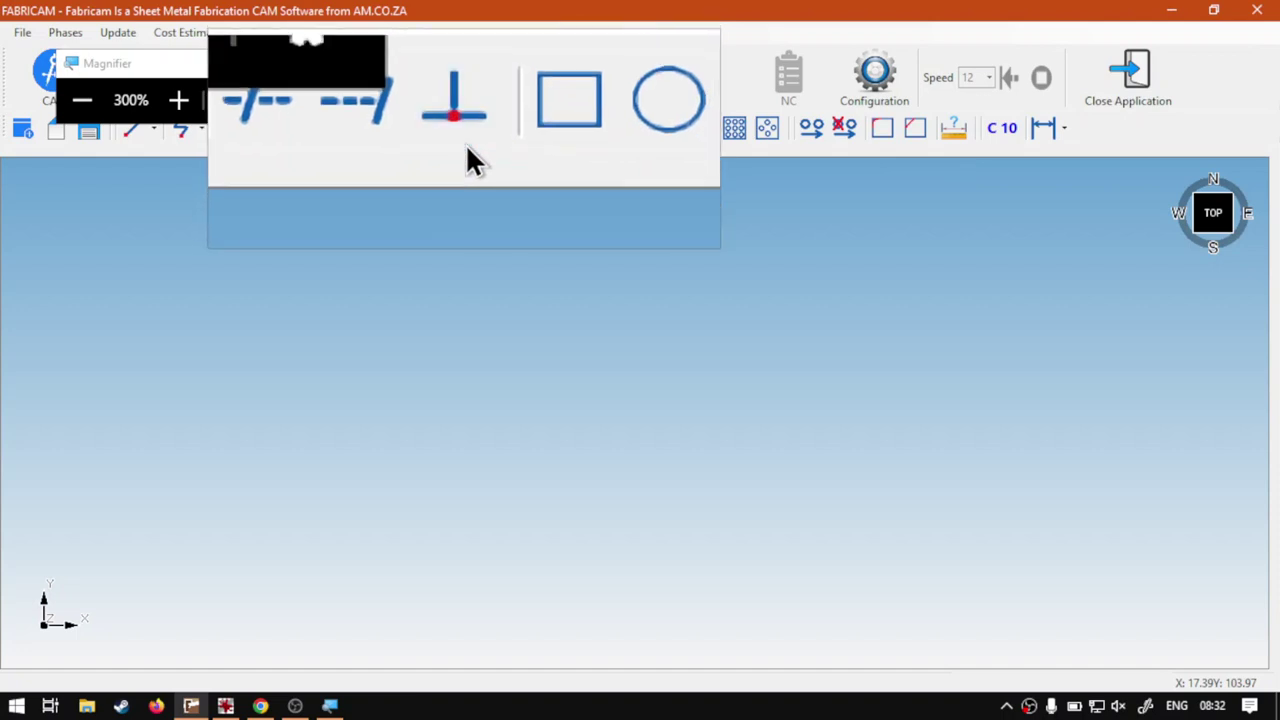
{"action": "key", "text": "super+Escape"}
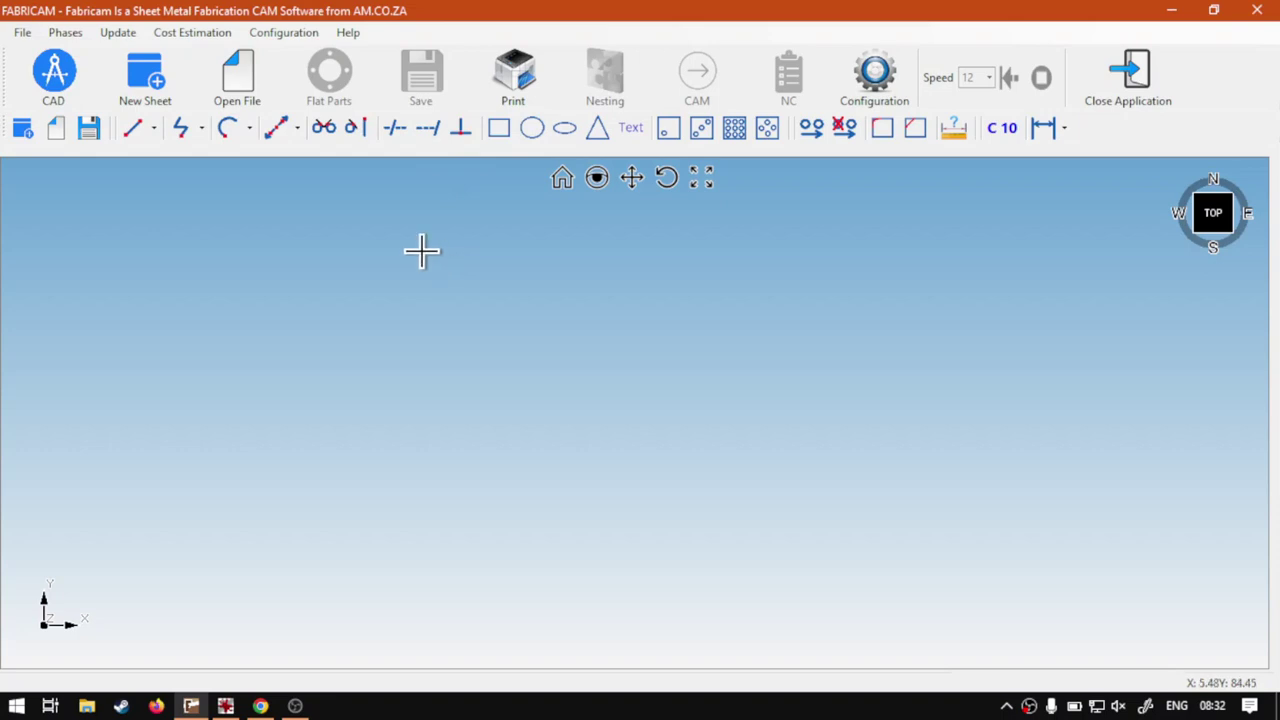
{"action": "left_click", "coordinate": [131, 128]}
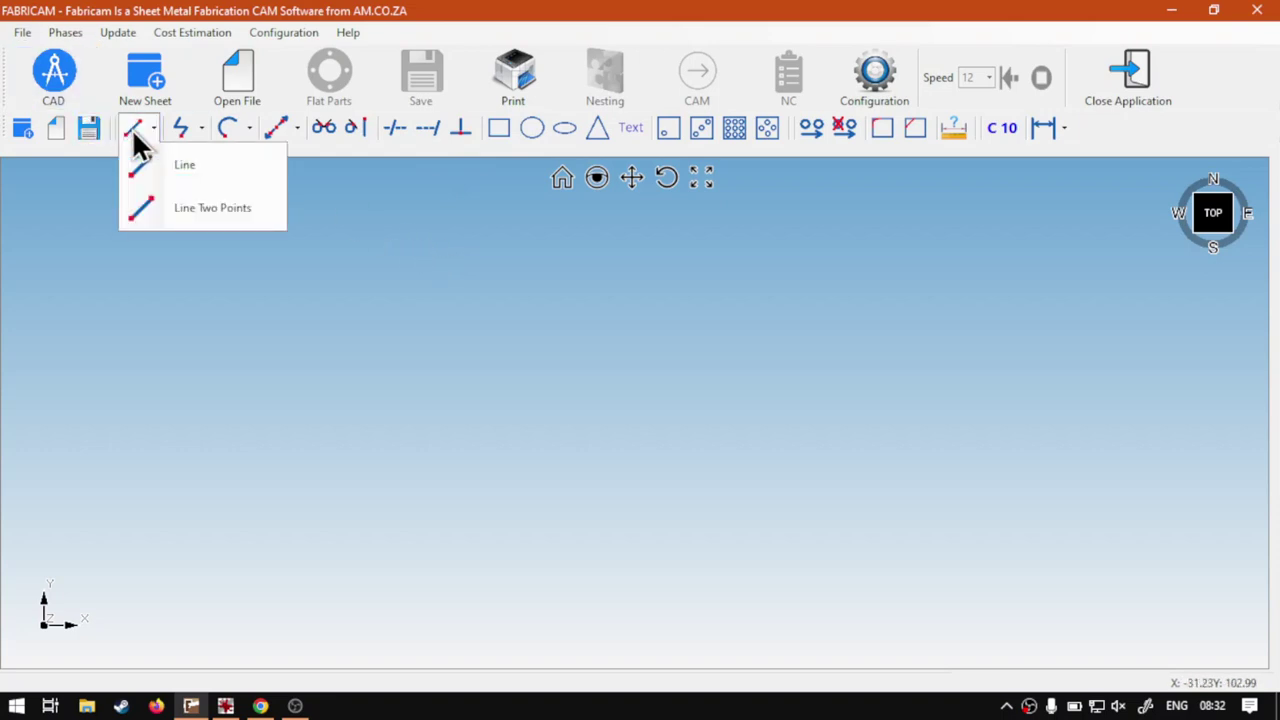
{"action": "left_click", "coordinate": [185, 165]}
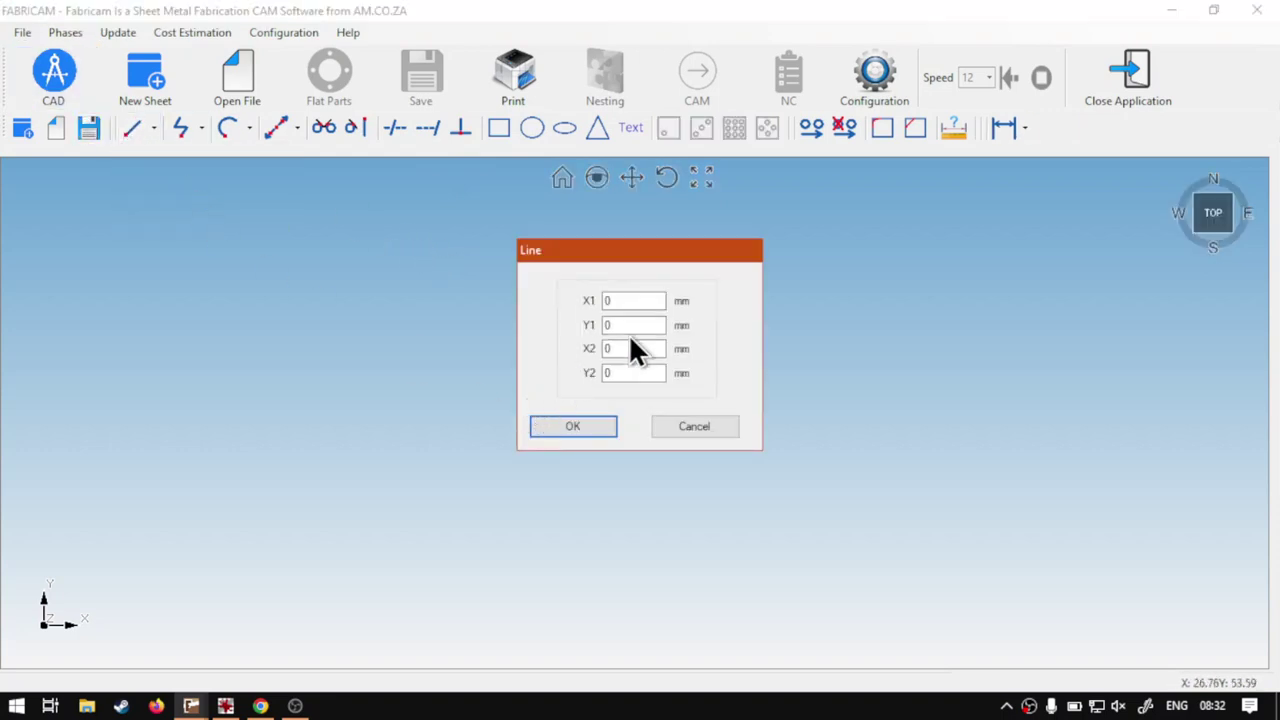
{"action": "left_click_drag", "start_coordinate": [648, 349], "coordinate": [588, 355]}
{"action": "type", "text": "100"}
{"action": "left_click", "coordinate": [586, 426]}
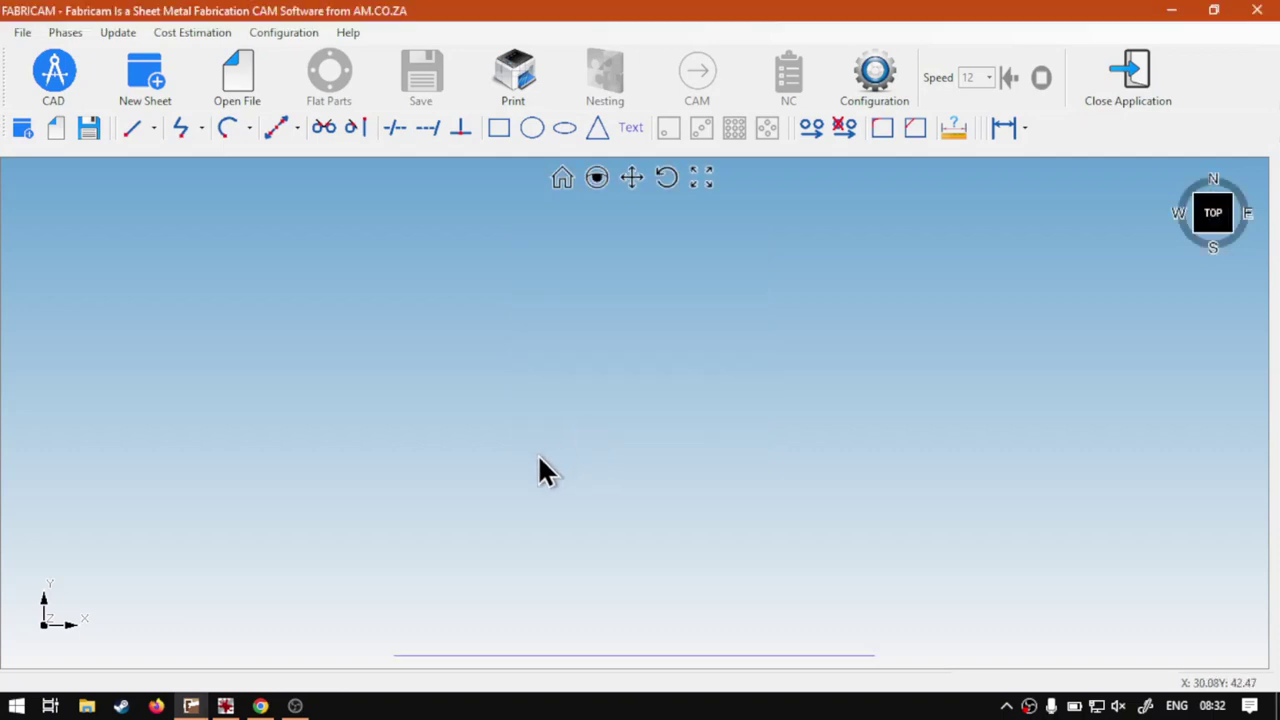
- Draw a slanted line by coordinates from (0, 20) to (80, 50)
{"action": "left_click", "coordinate": [131, 128]}
{"action": "left_click", "coordinate": [178, 163]}
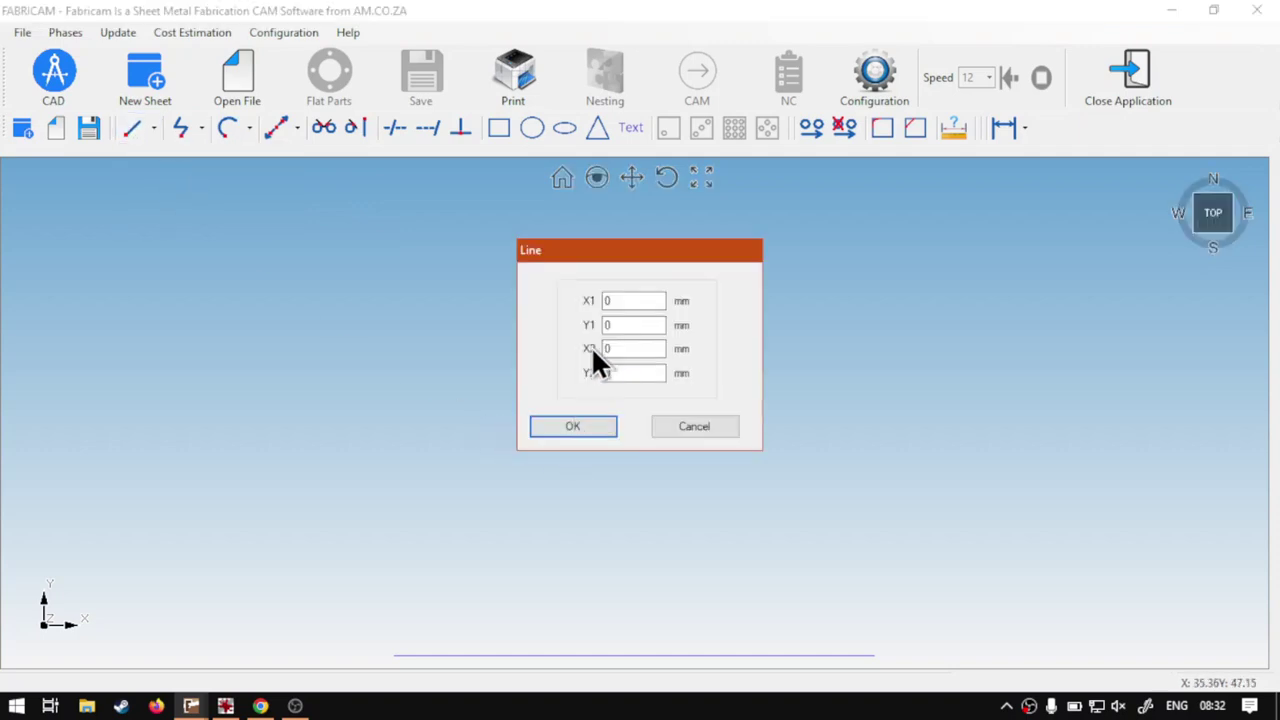
{"action": "double_click", "coordinate": [634, 326]}
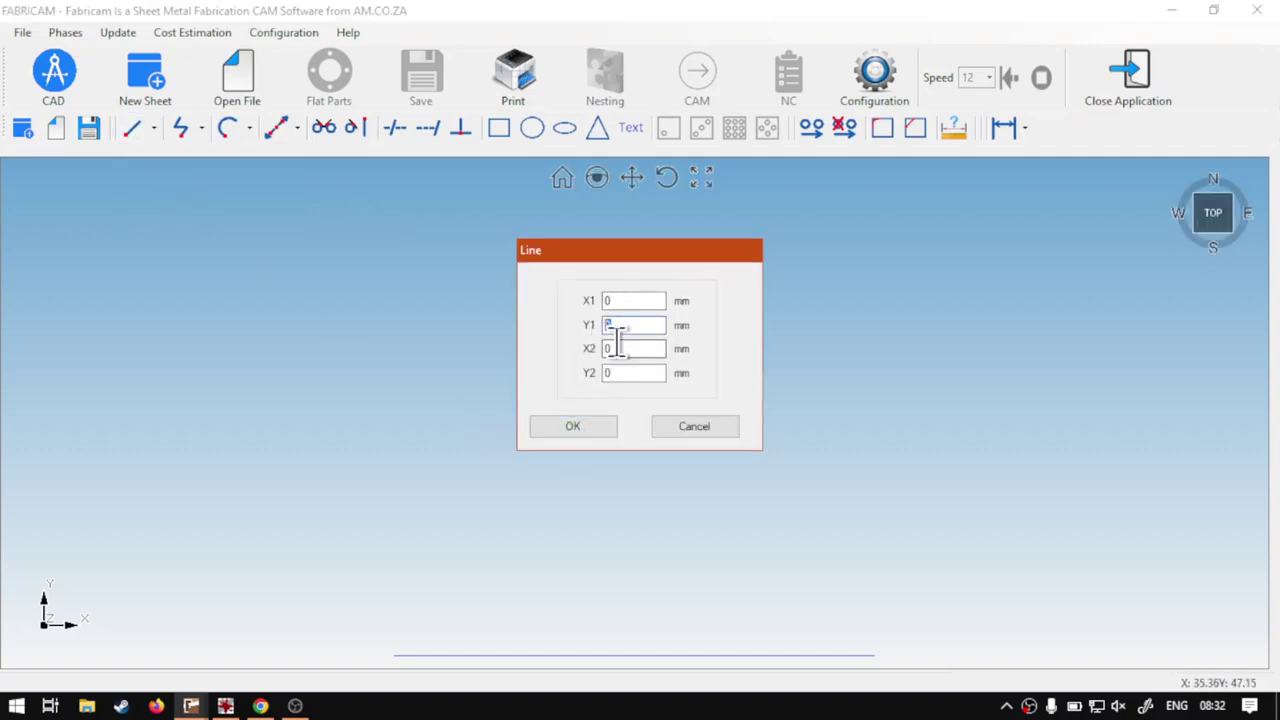
{"action": "type", "text": "20"}
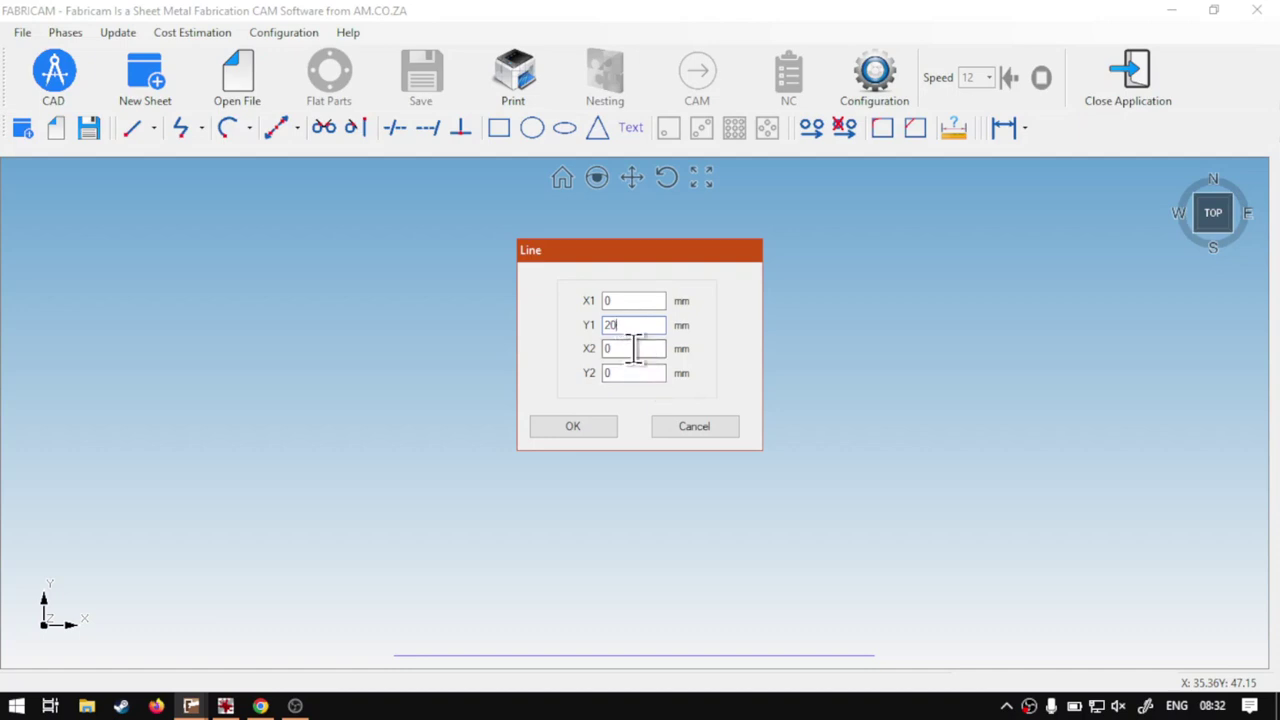
{"action": "double_click", "coordinate": [634, 349]}
{"action": "type", "text": "80"}
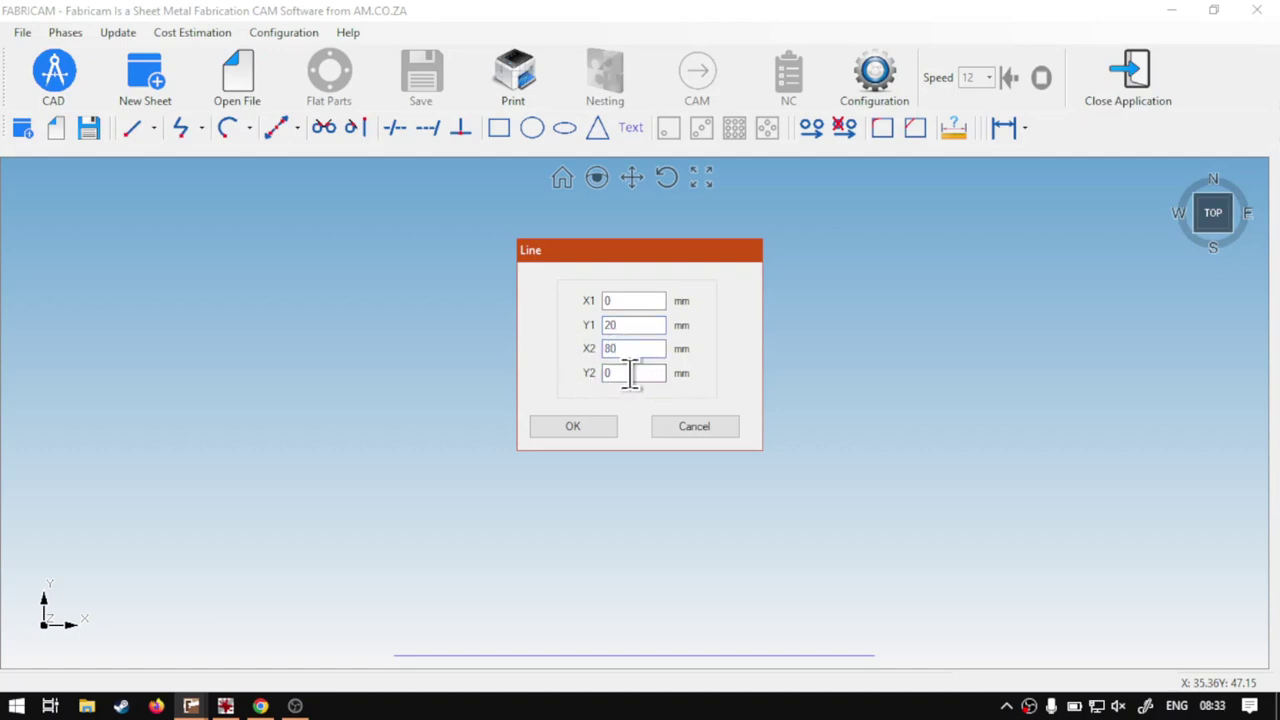
{"action": "double_click", "coordinate": [631, 372]}
{"action": "type", "text": "50"}
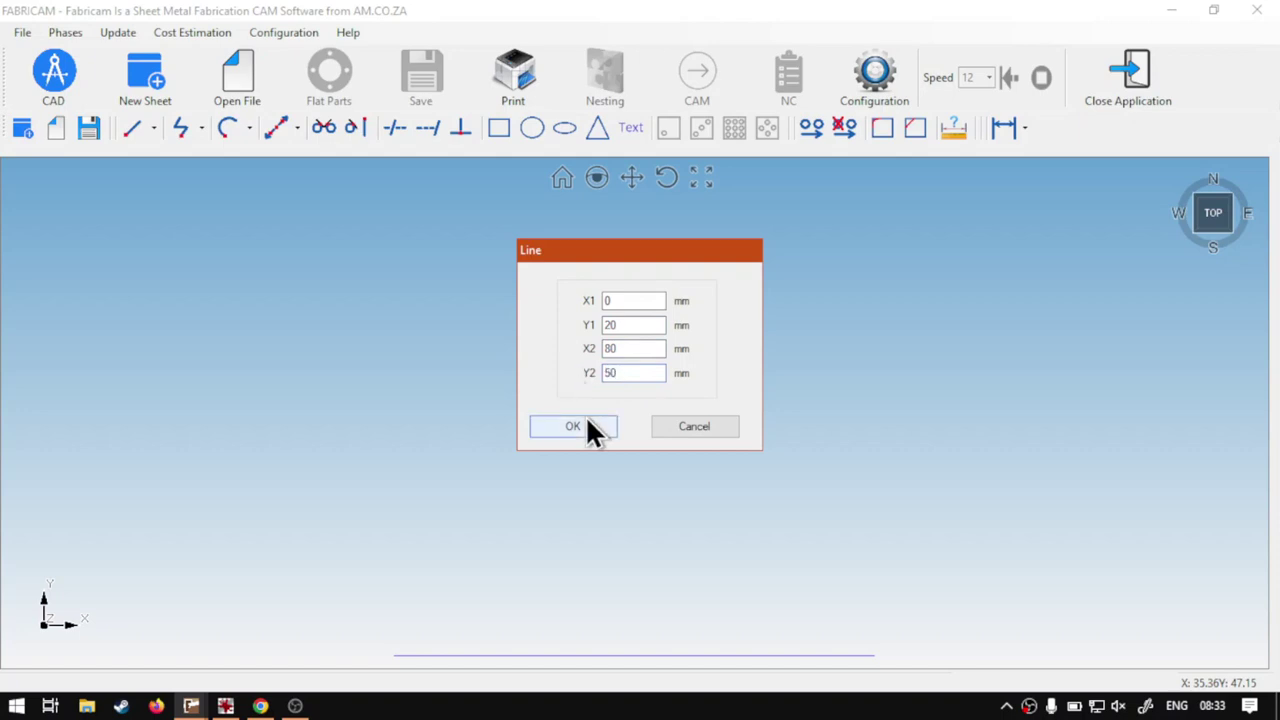
{"action": "left_click", "coordinate": [587, 428]}
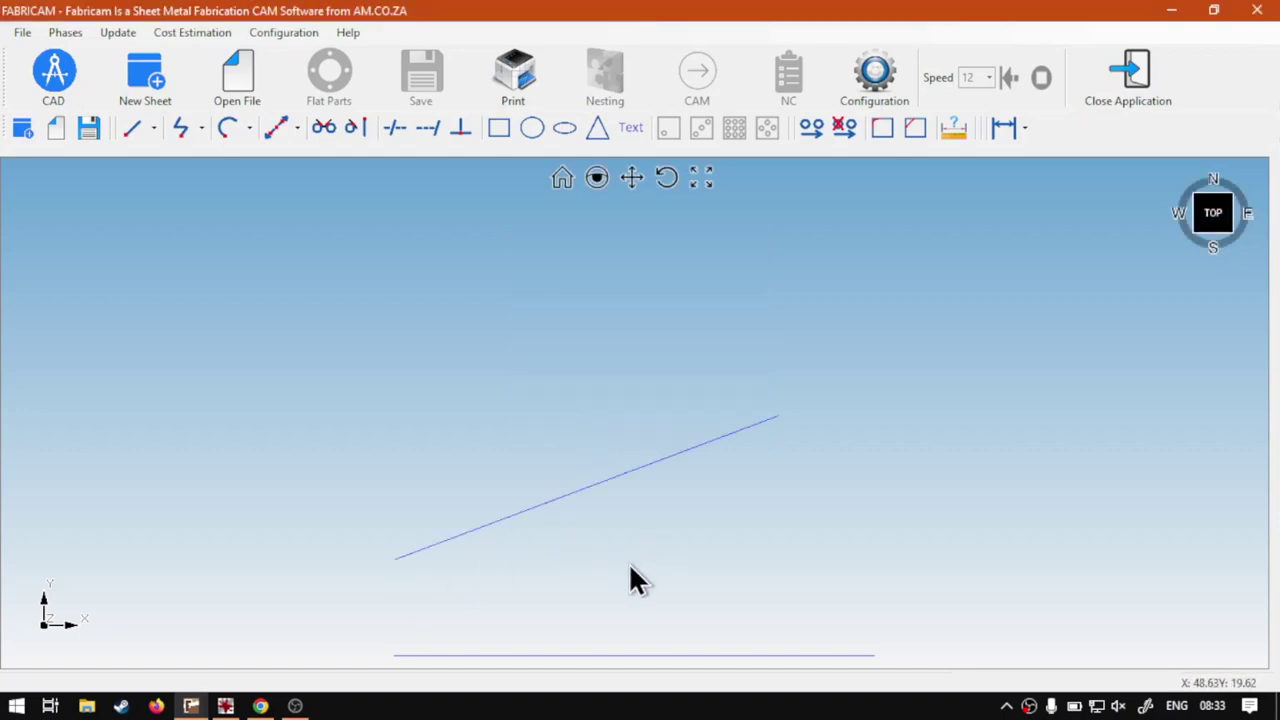
- Fit the drawing to the view, zoom out slightly, and window-select the slanted and bottom lines
{"action": "left_click", "coordinate": [562, 177]}
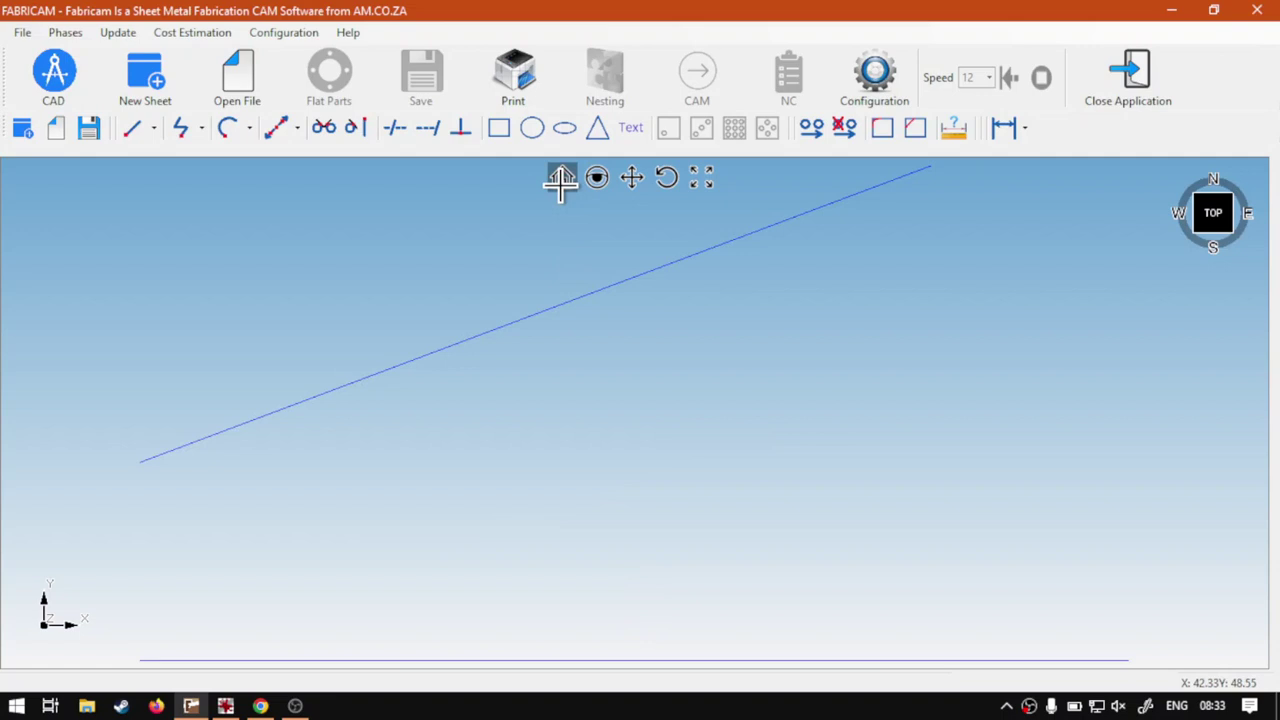
{"action": "scroll", "coordinate": [651, 366], "scroll_direction": "down", "scroll_amount": 1}
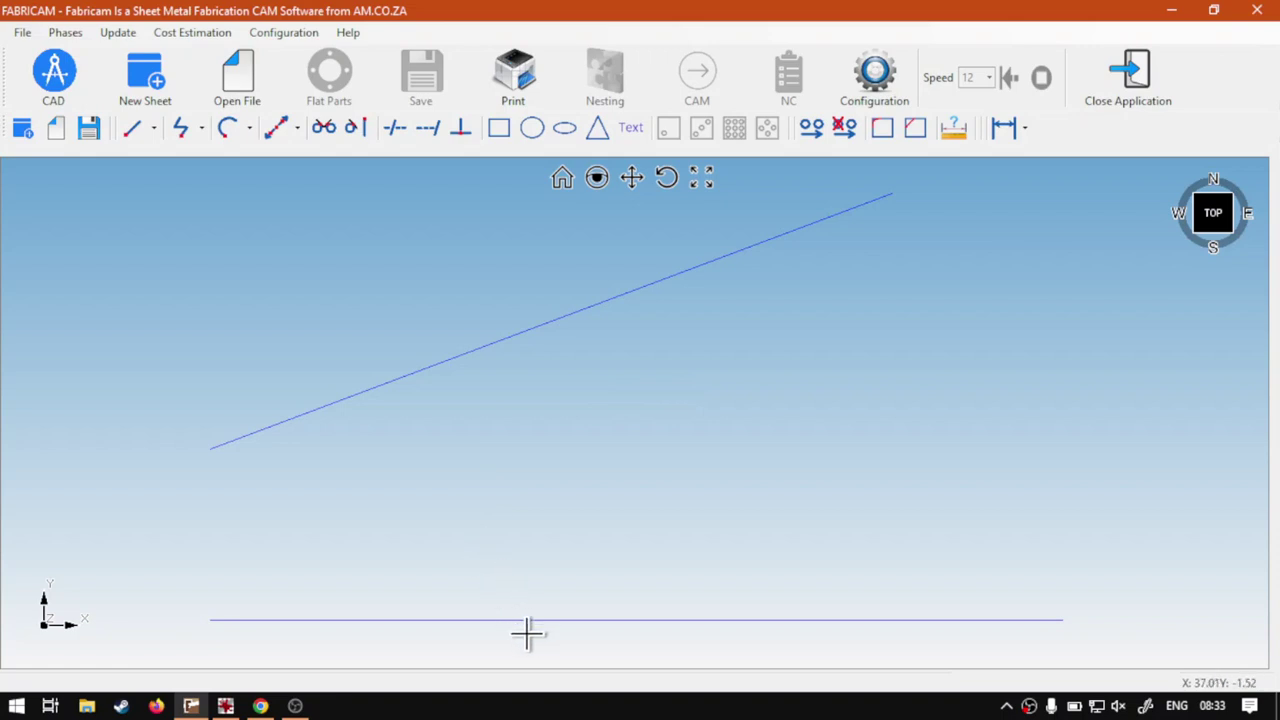
{"action": "left_click_drag", "start_coordinate": [531, 634], "coordinate": [417, 279]}
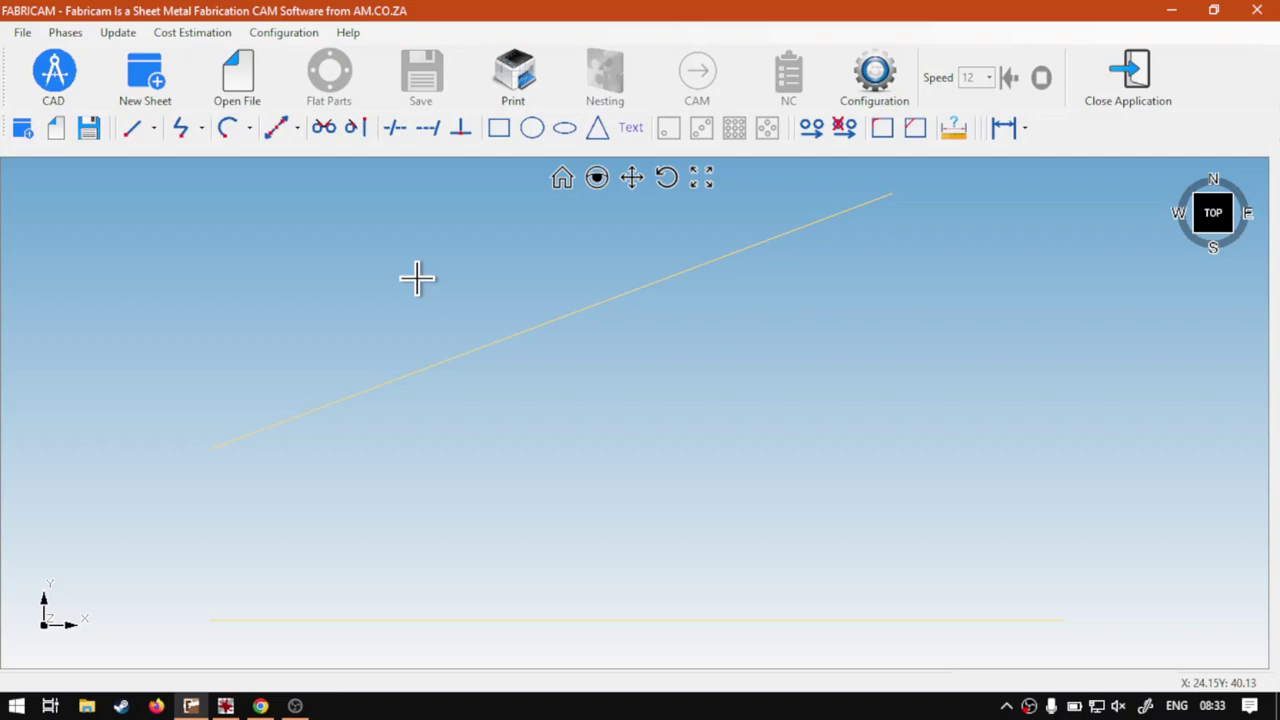
- Add a perpendicular connector at the bottom line's right end, joining it to the slanted line's upper end
{"action": "left_click", "coordinate": [405, 129]}
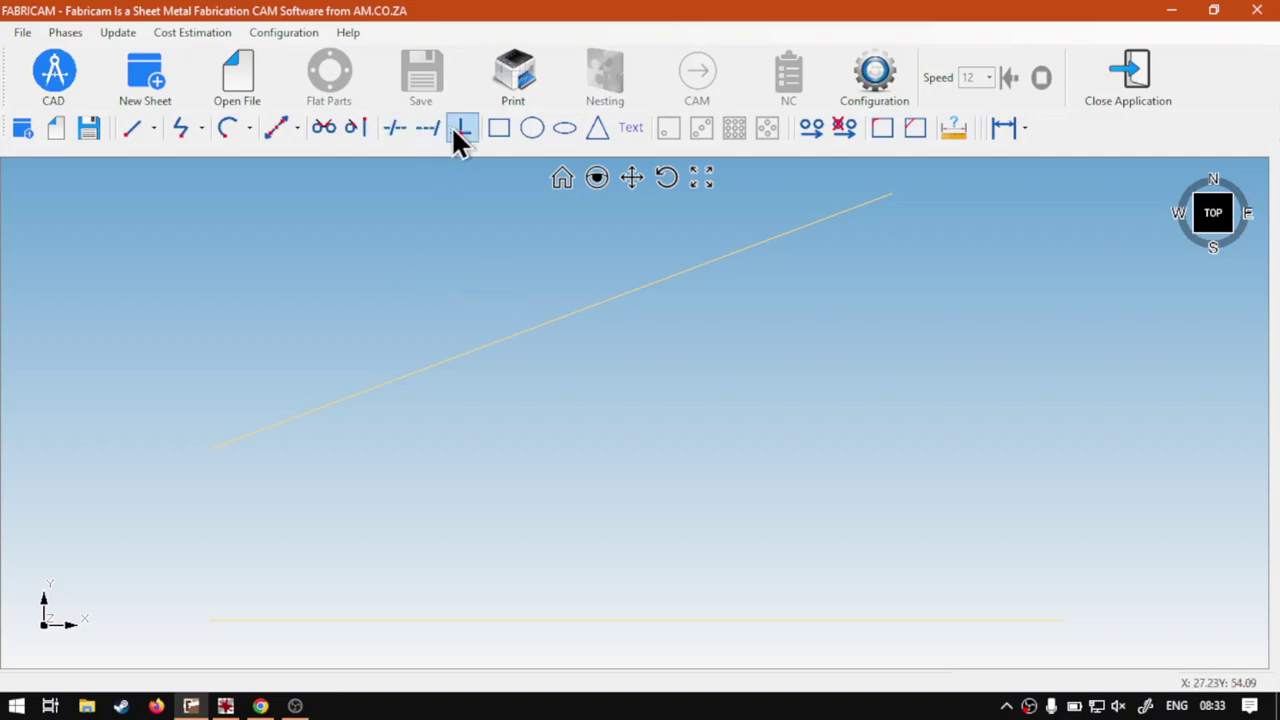
{"action": "left_click", "coordinate": [459, 131]}
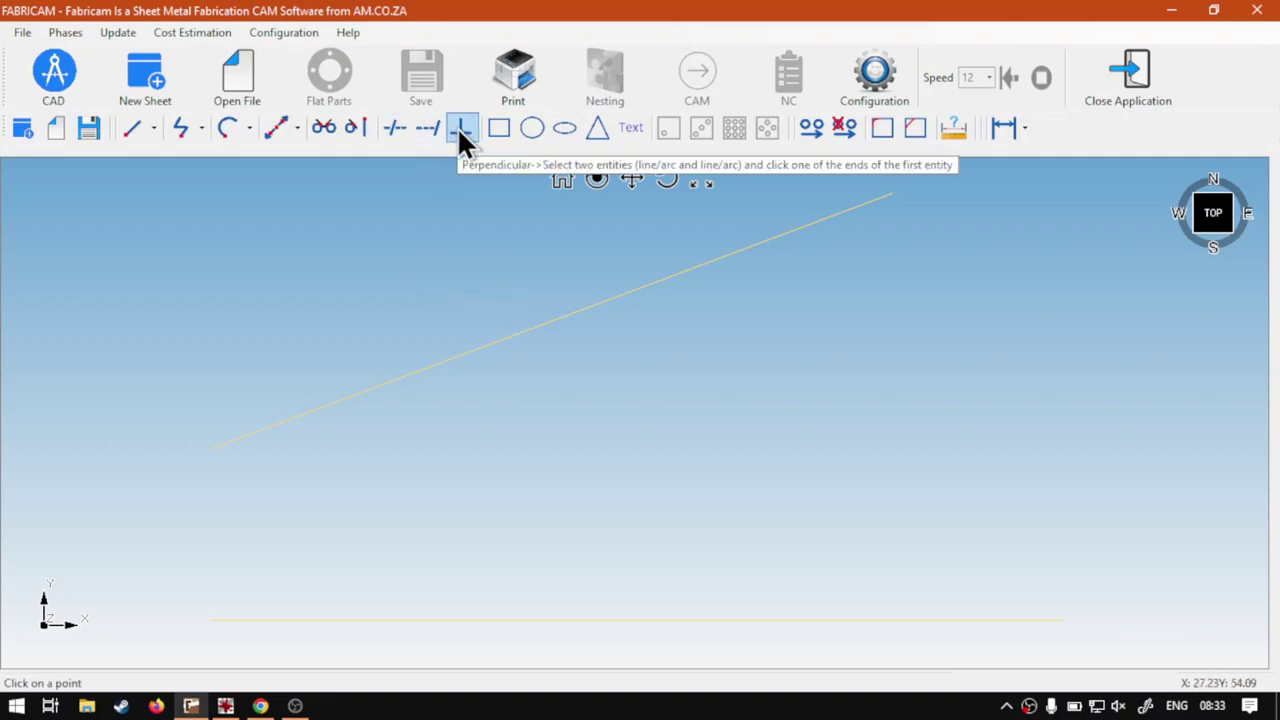
{"action": "left_click", "coordinate": [1063, 620]}
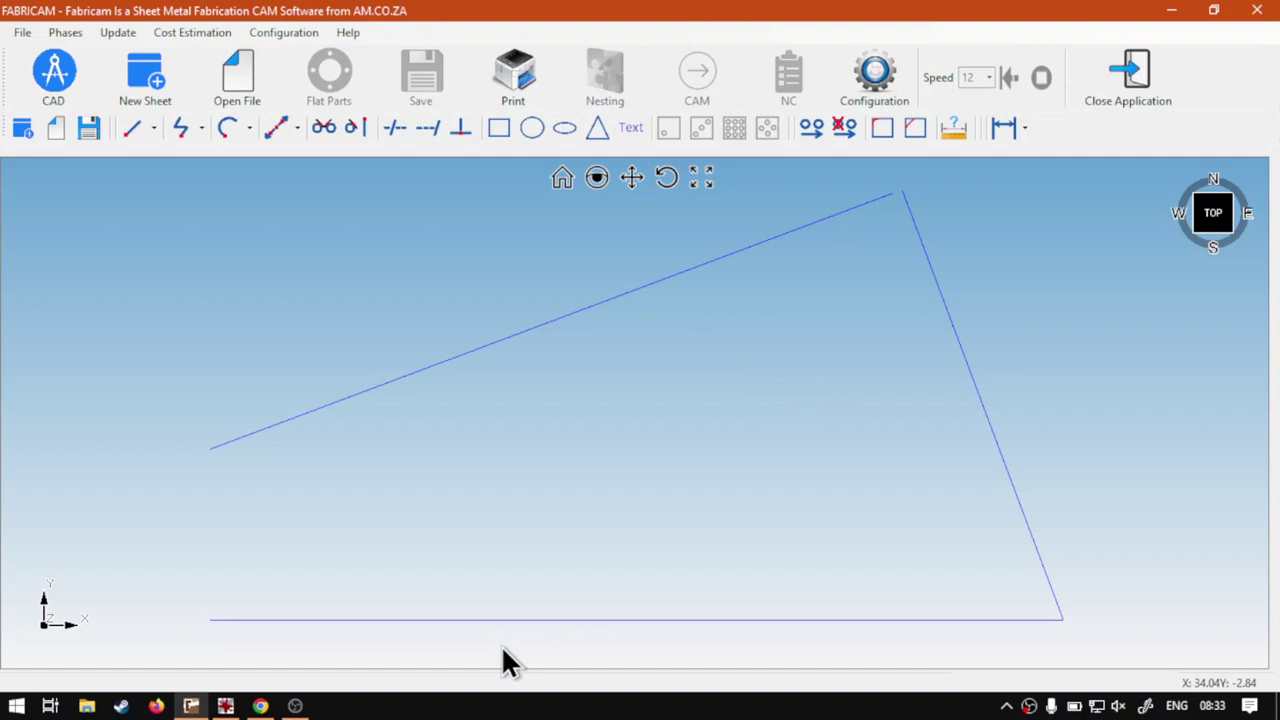
- Reselect both lines and add a perpendicular connector at the slanted line's left end
{"action": "left_click_drag", "start_coordinate": [357, 280], "coordinate": [406, 626]}
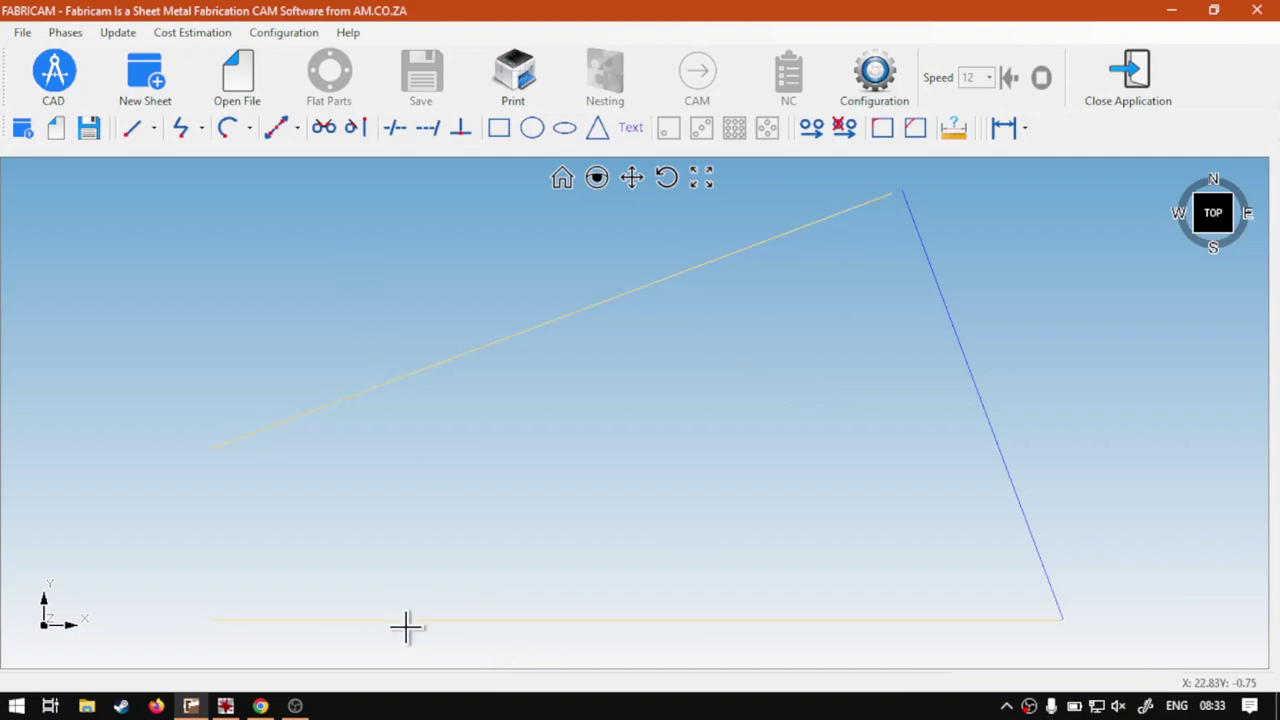
{"action": "left_click", "coordinate": [461, 130]}
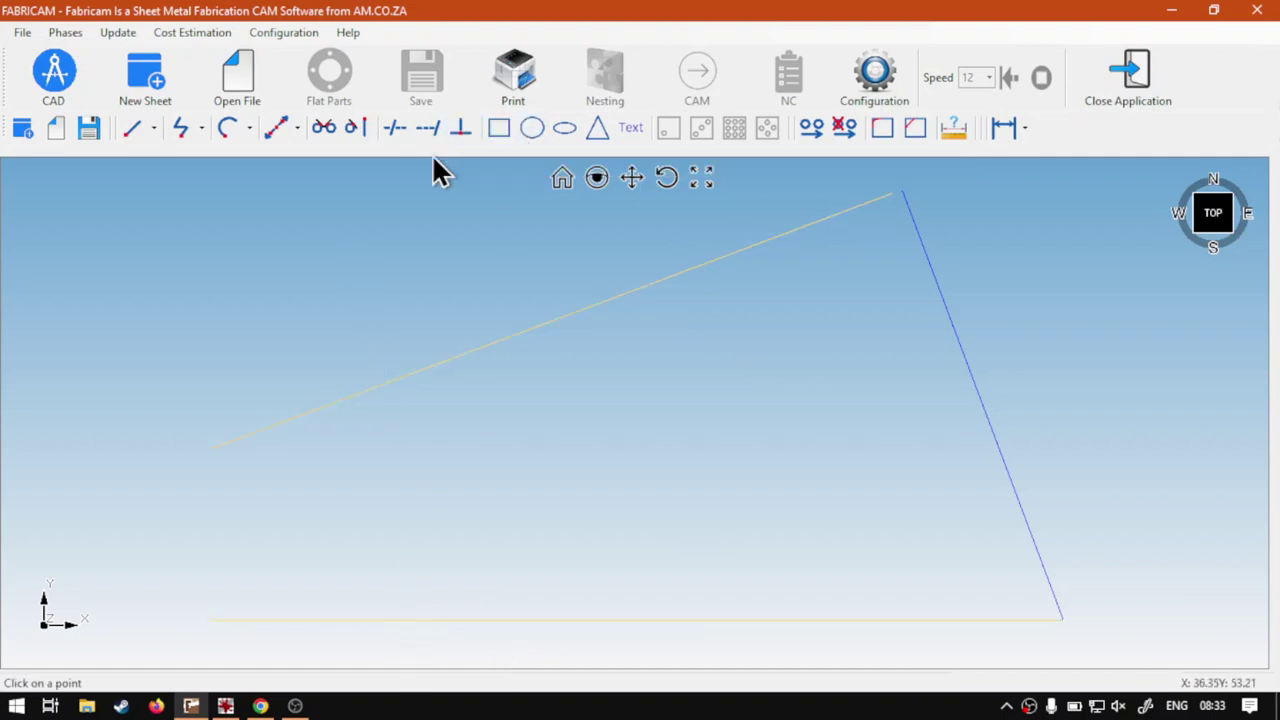
{"action": "left_click", "coordinate": [211, 448]}
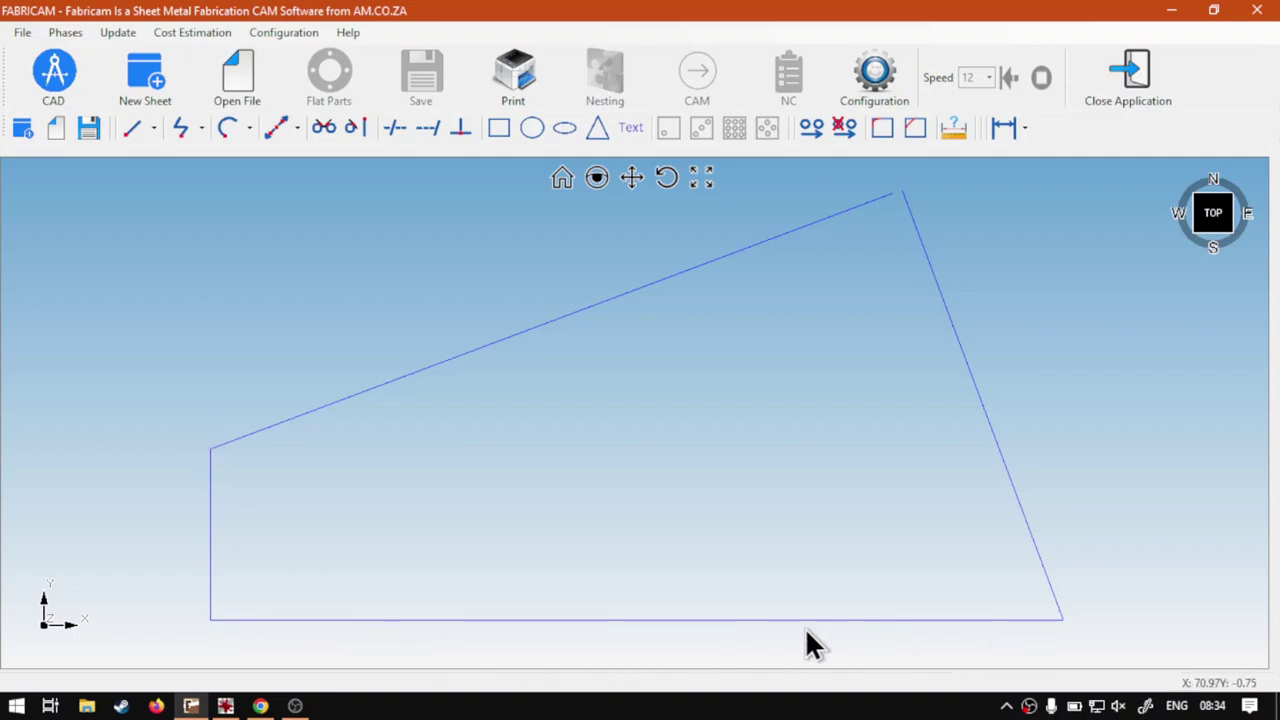
- Delete the left and right connecting edges
{"action": "left_click", "coordinate": [970, 381]}
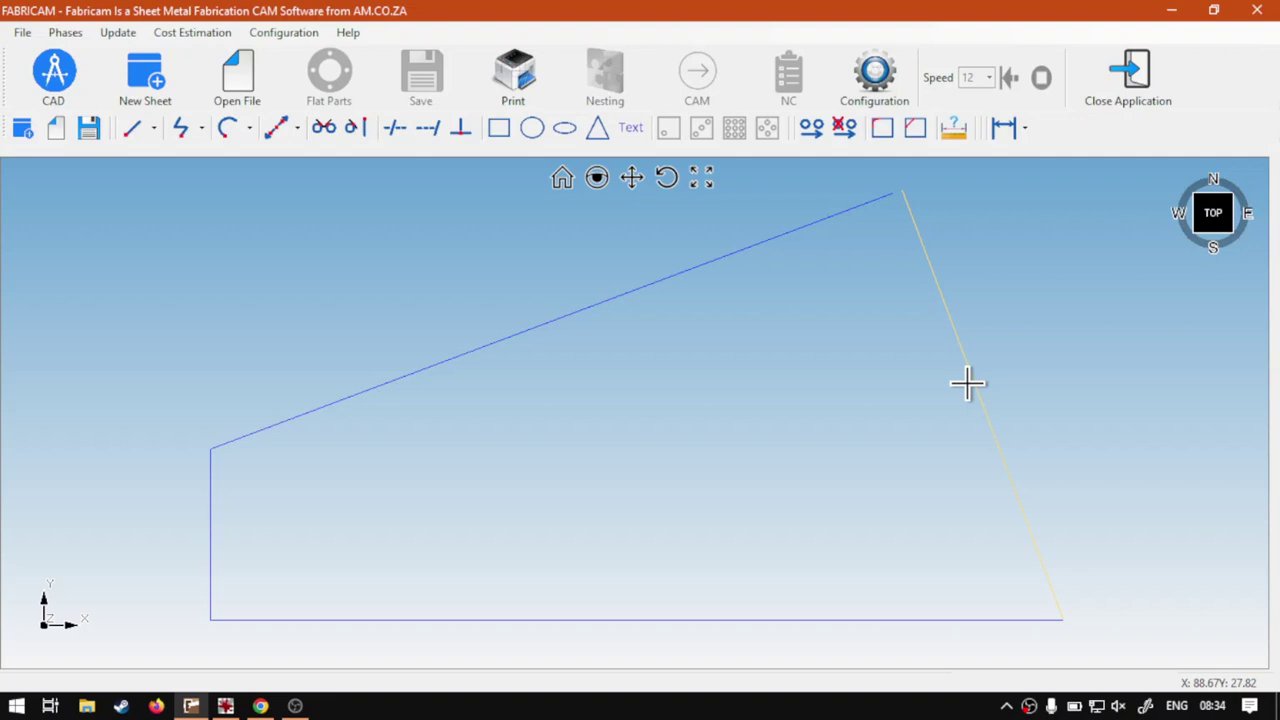
{"action": "left_click", "coordinate": [192, 539]}
{"action": "key", "text": "Delete"}
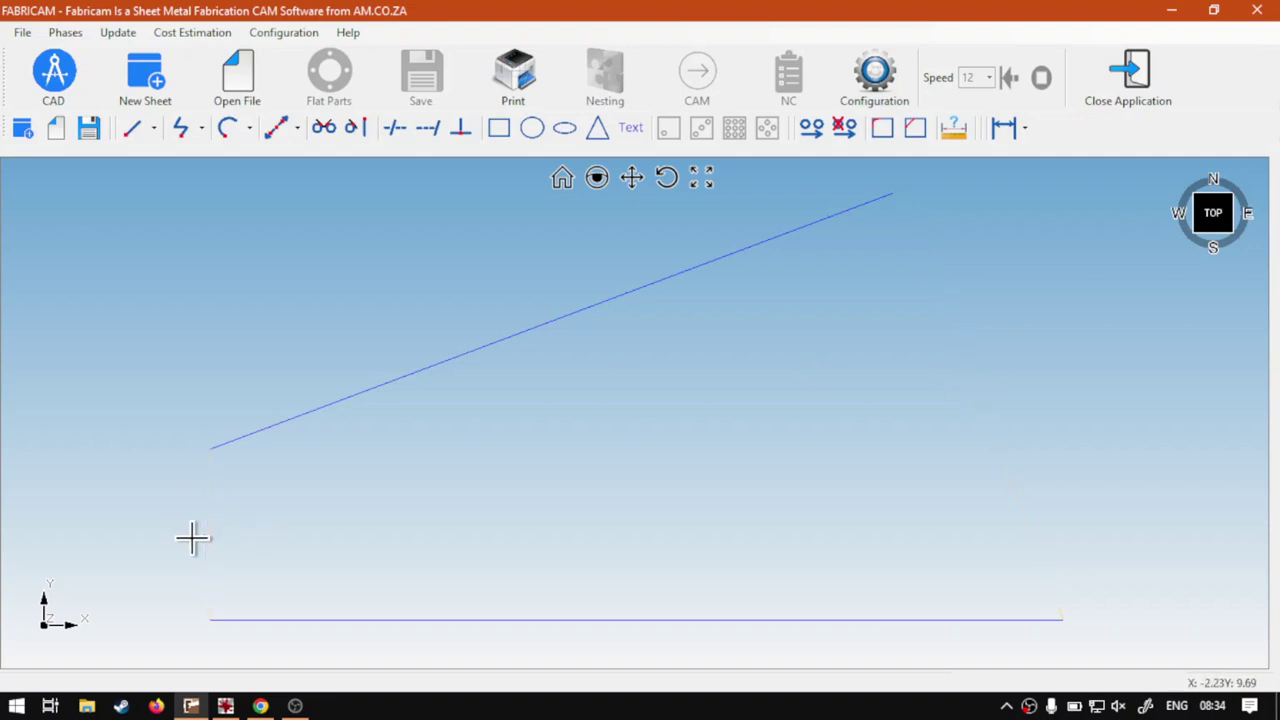
- Rebuild only the right-end perpendicular between the slanted and bottom lines, then clear the selection
{"action": "left_click_drag", "start_coordinate": [543, 657], "coordinate": [396, 250]}
{"action": "left_click", "coordinate": [436, 138]}
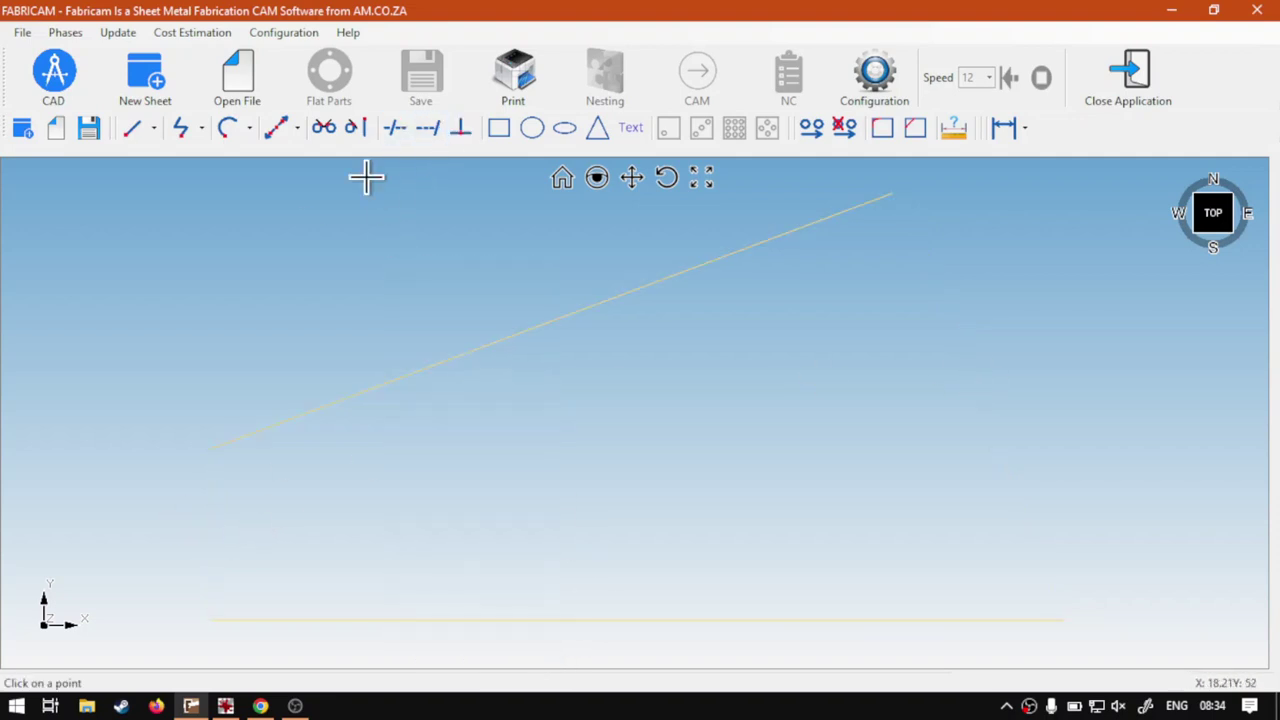
{"action": "left_click", "coordinate": [1063, 620]}
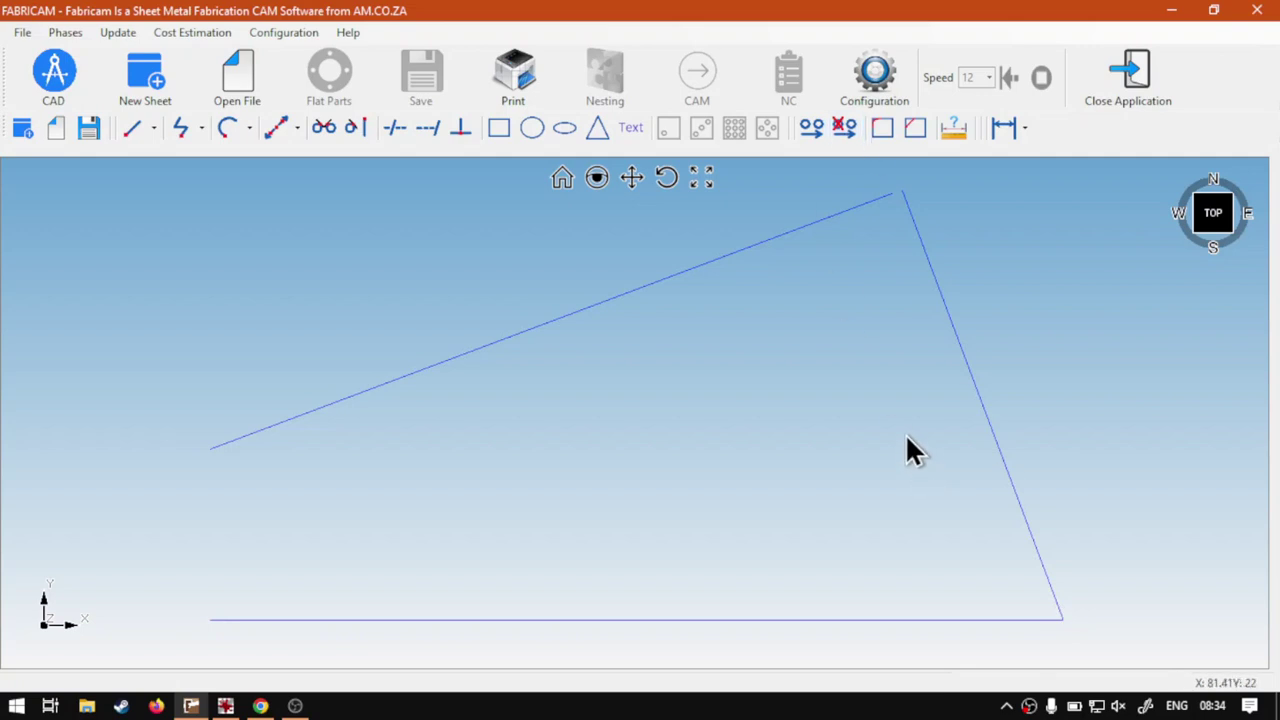
{"action": "left_click_drag", "start_coordinate": [895, 636], "coordinate": [783, 514]}
{"action": "key", "text": "Escape"}
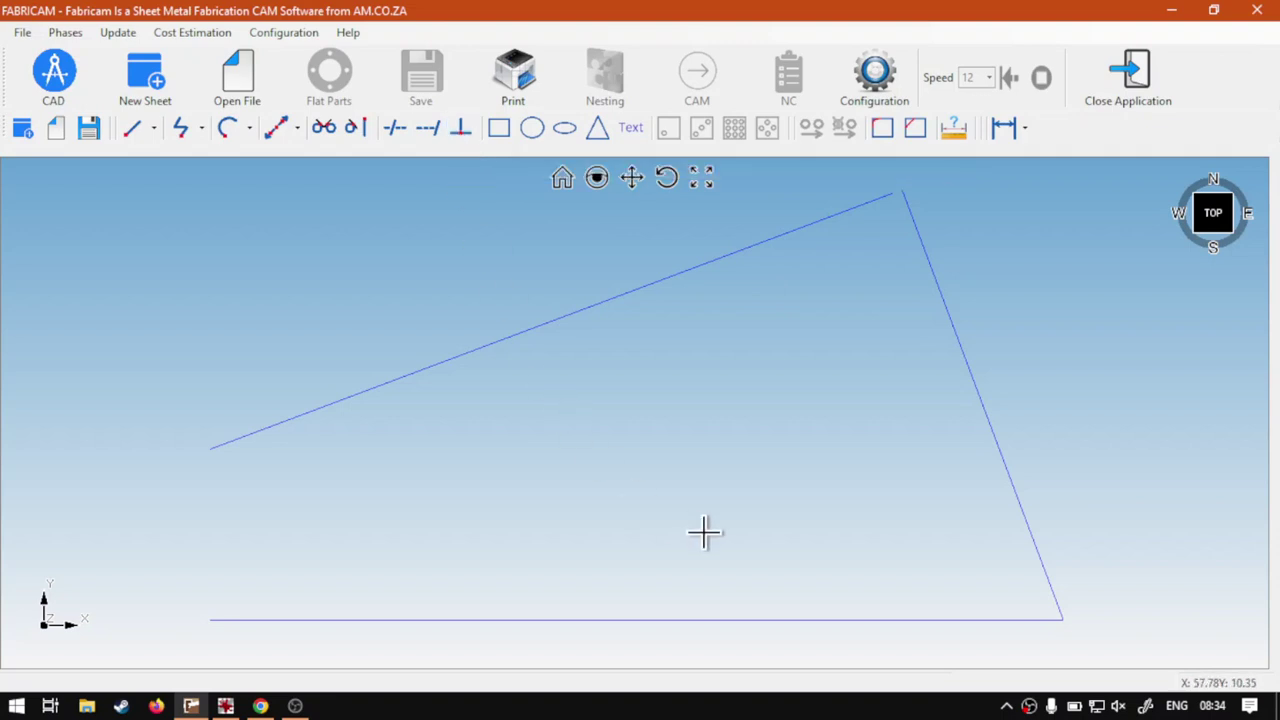
- Switch to the softwaretraining.co.za Software Training Videos page in Chrome
{"action": "left_click", "coordinate": [257, 709]}
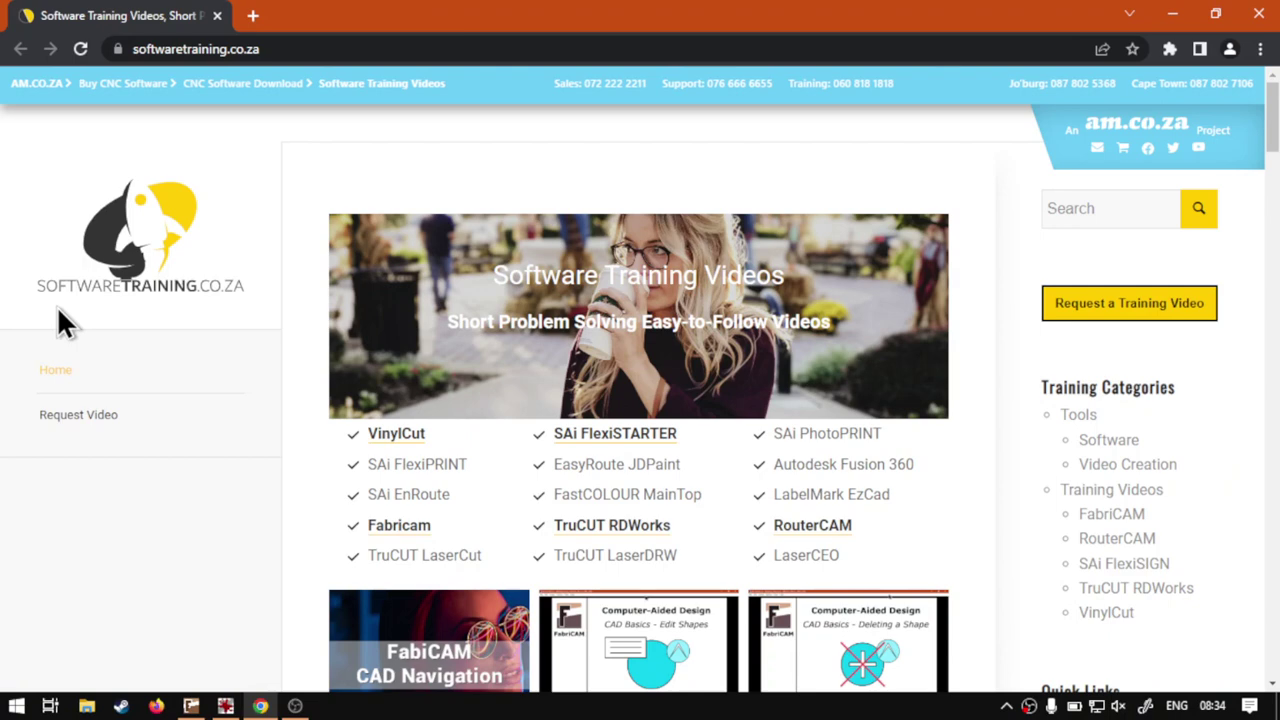